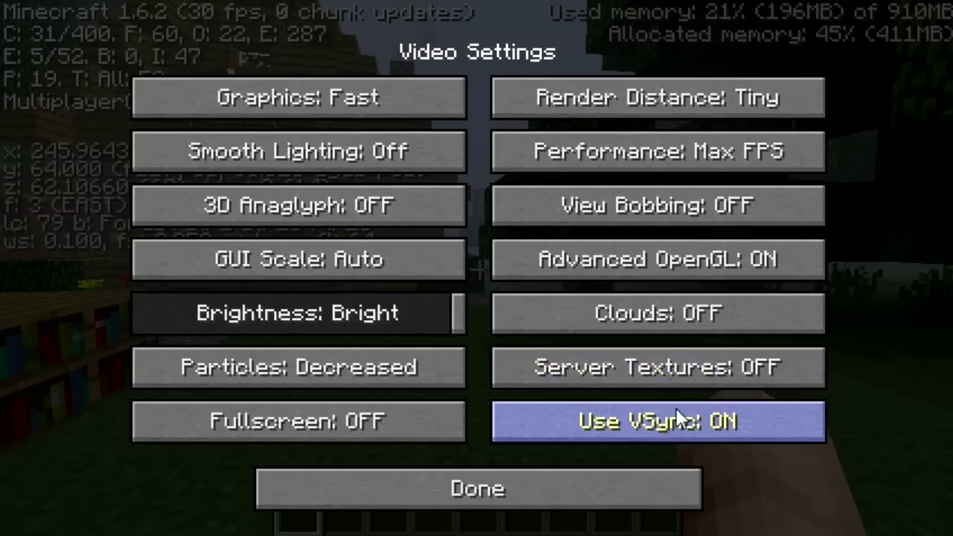
- Turn off VSync in the video settings and disable the snooper, returning to the game
click(703, 417)
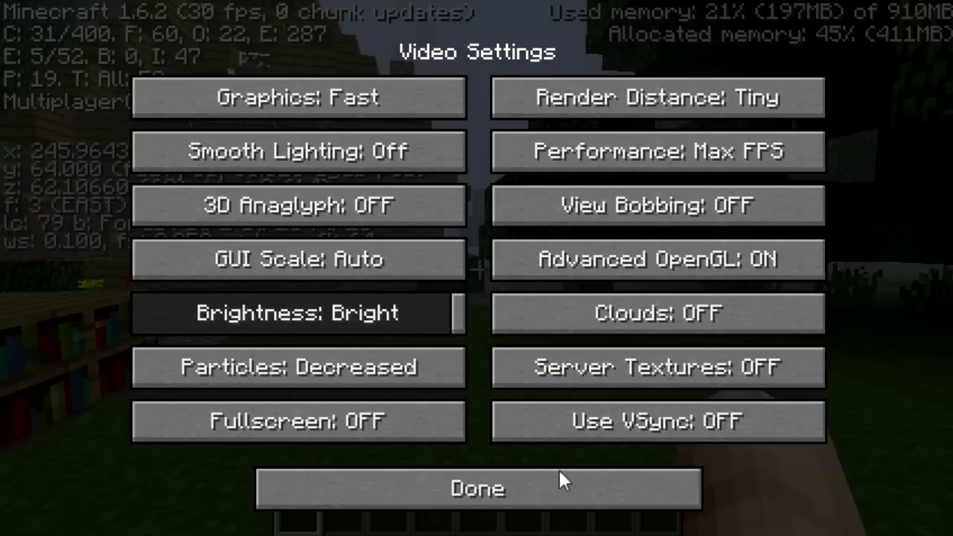
click(559, 475)
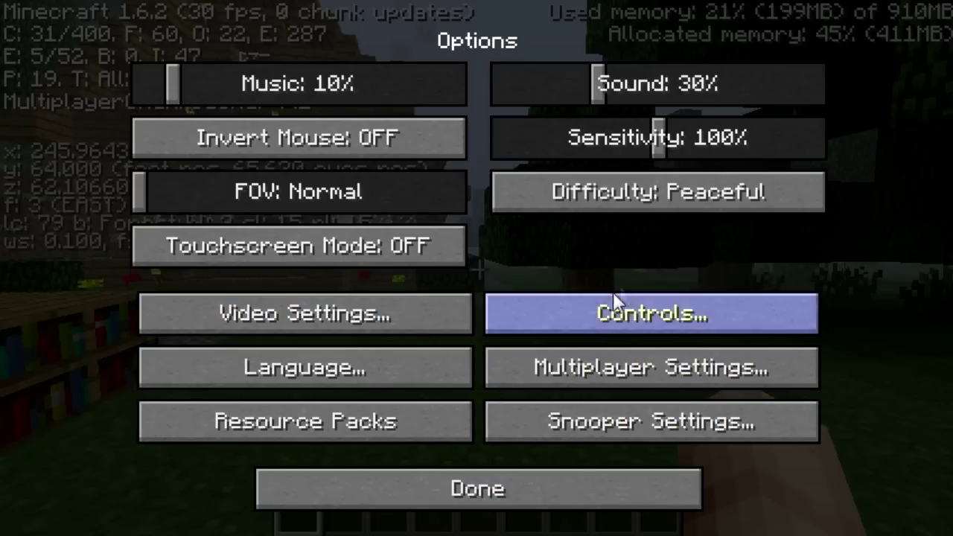
click(637, 407)
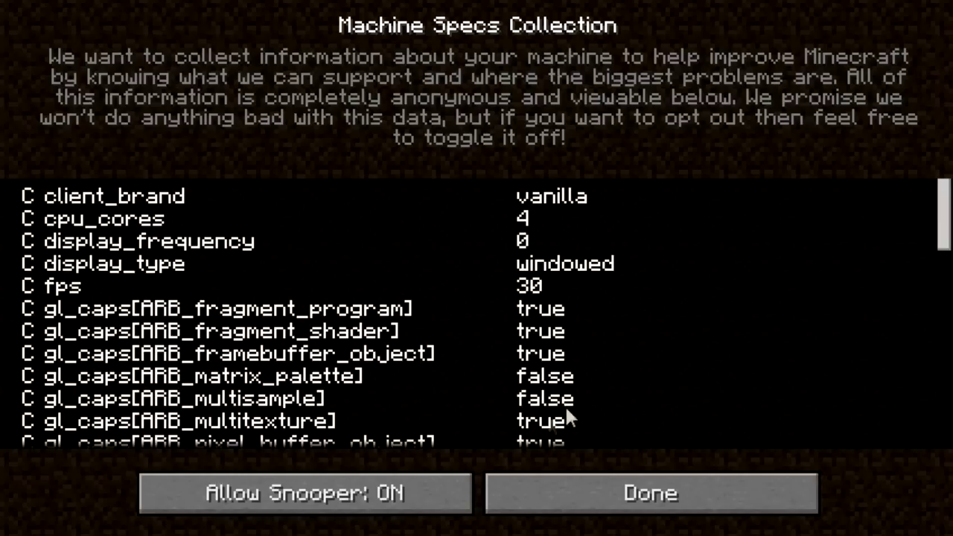
click(410, 495)
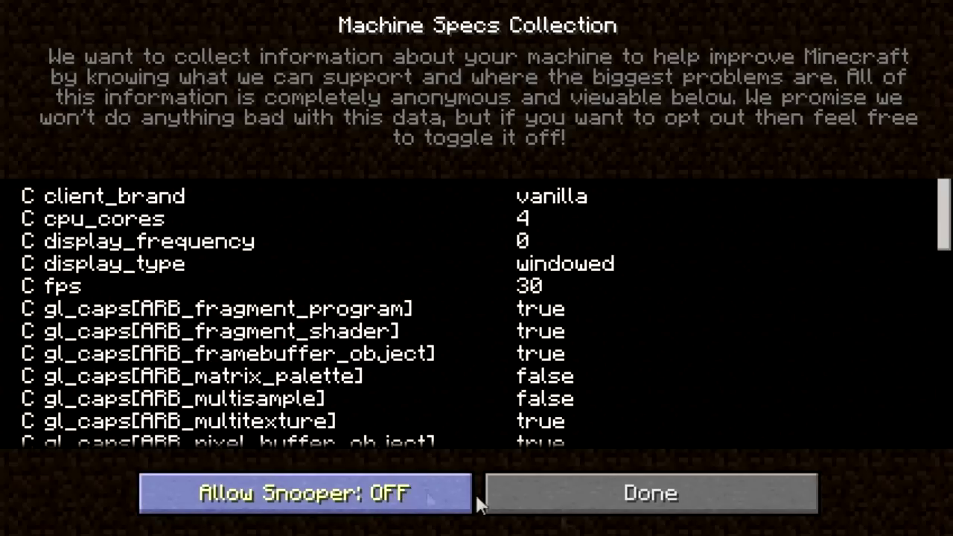
click(707, 506)
click(551, 500)
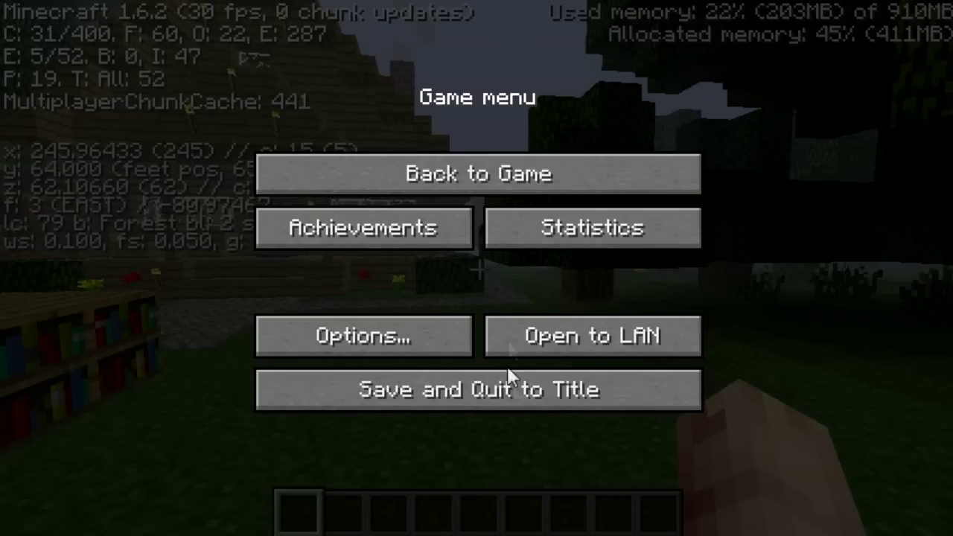
click(498, 176)
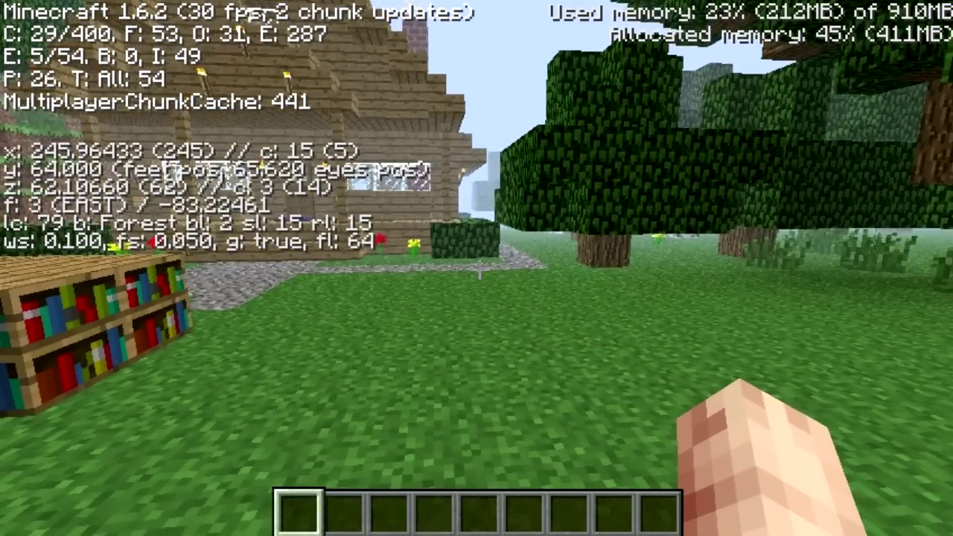
- Walk around the area near the bookshelves and sugar cane to examine the frame rate in the debug overlay
key(w)
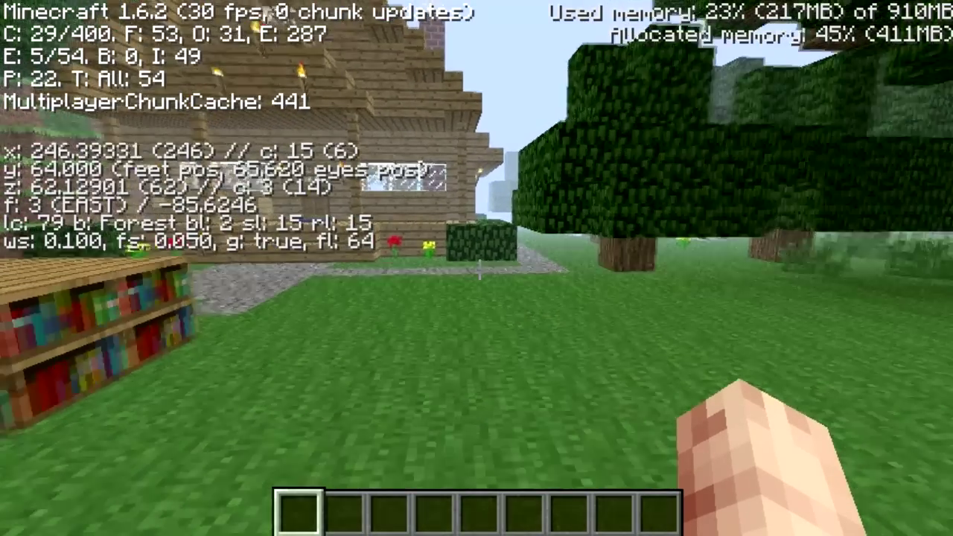
key(w)
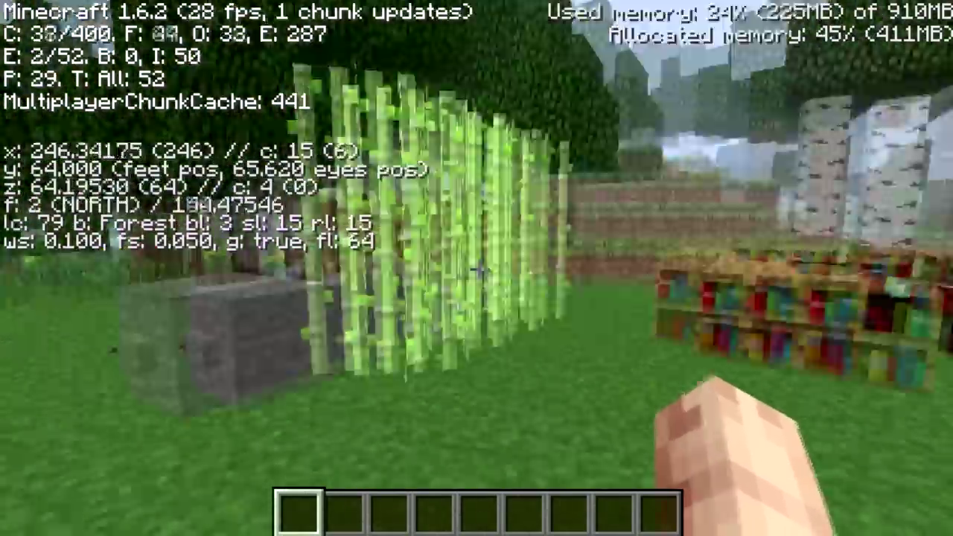
key(w)
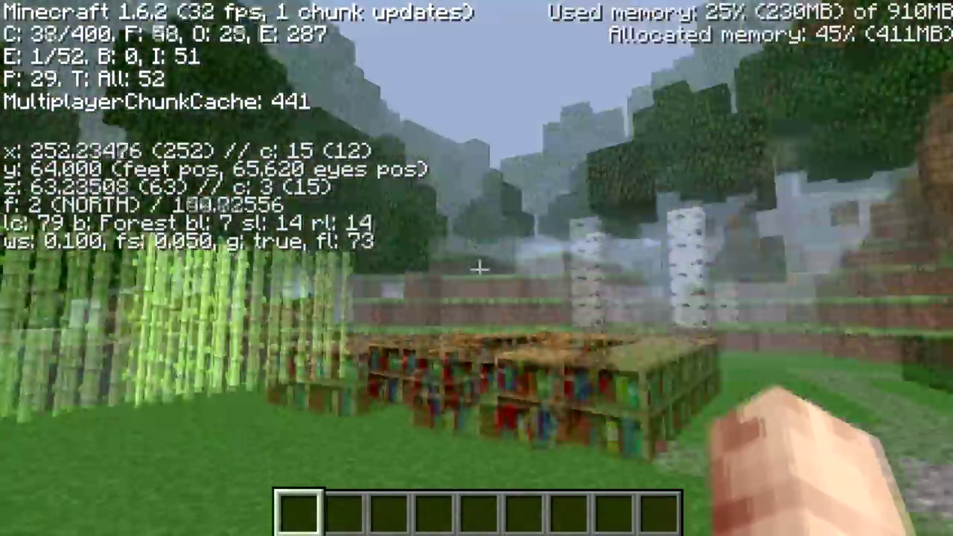
key(a)
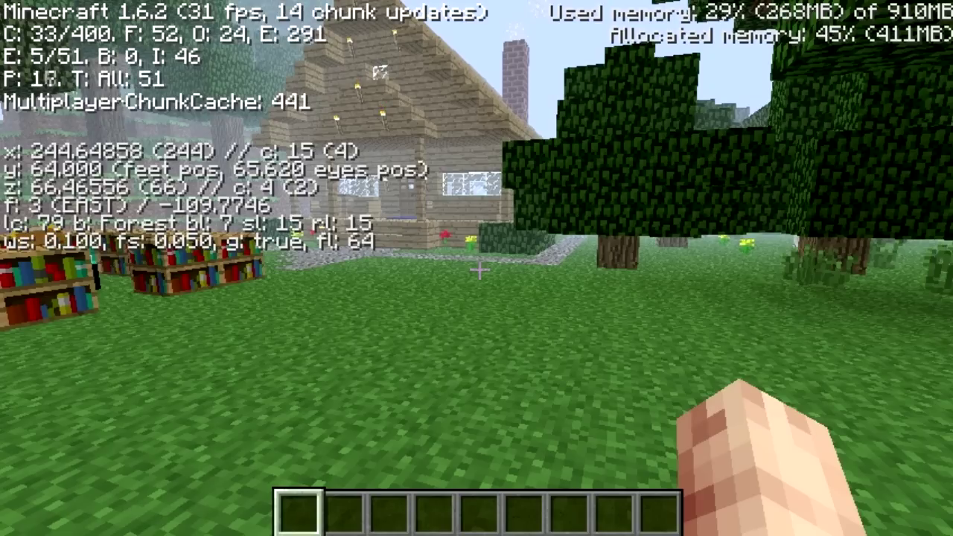
- Open Windows Task Manager, change the priority of the javaw.exe process and confirm the change
key(ctrl+shift+Escape)
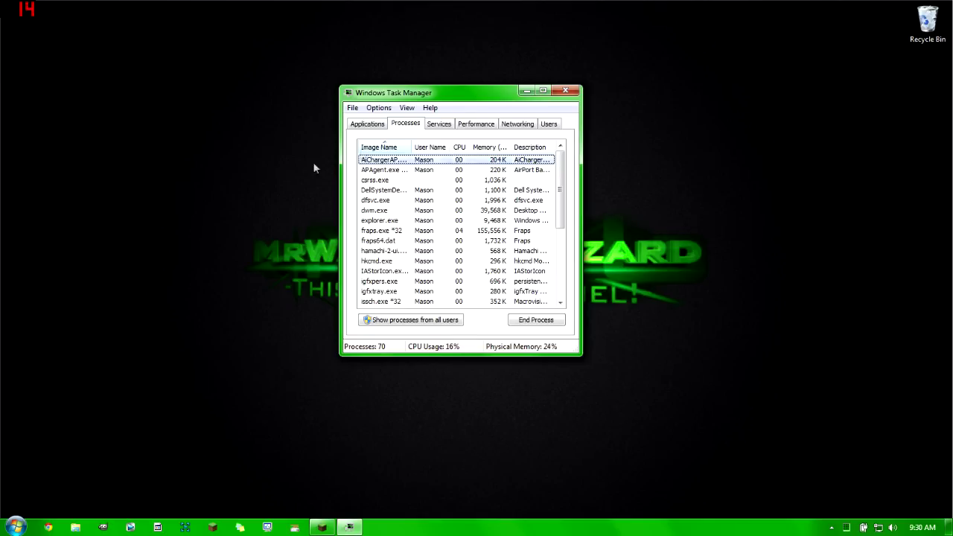
right_click(509, 531)
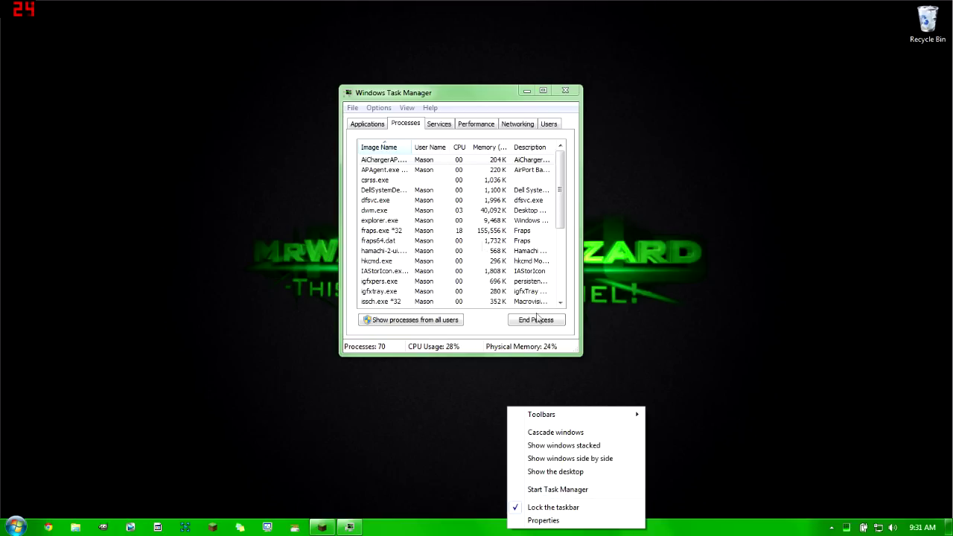
click(436, 99)
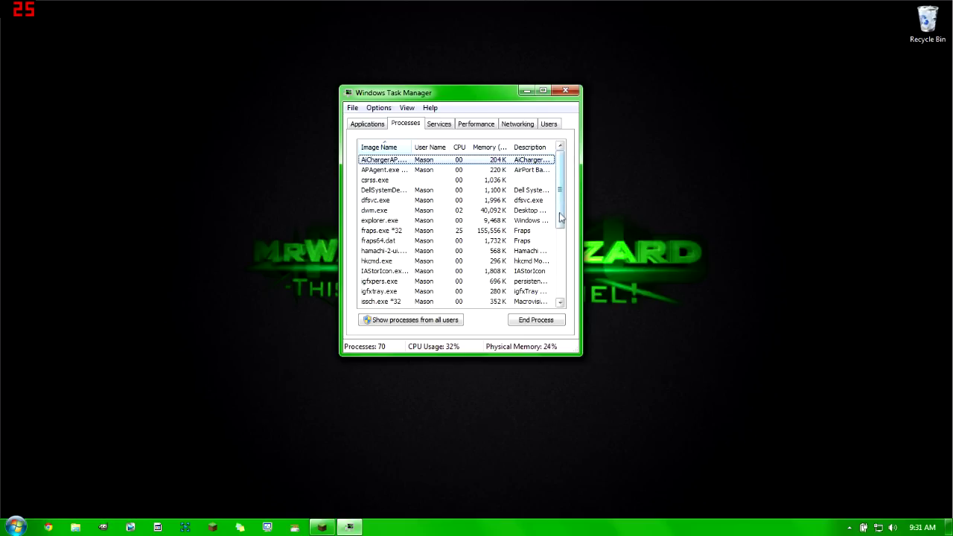
scroll(567, 225, down, 3)
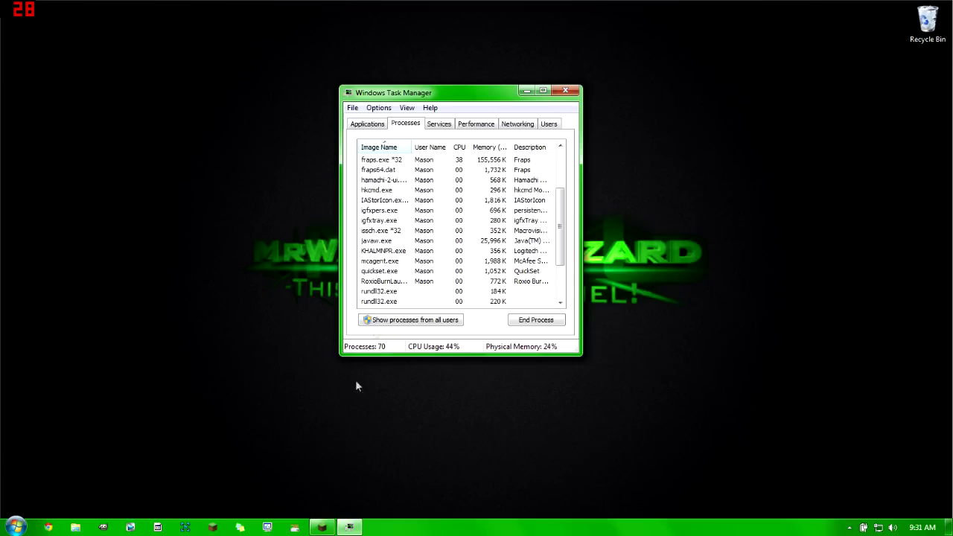
click(413, 241)
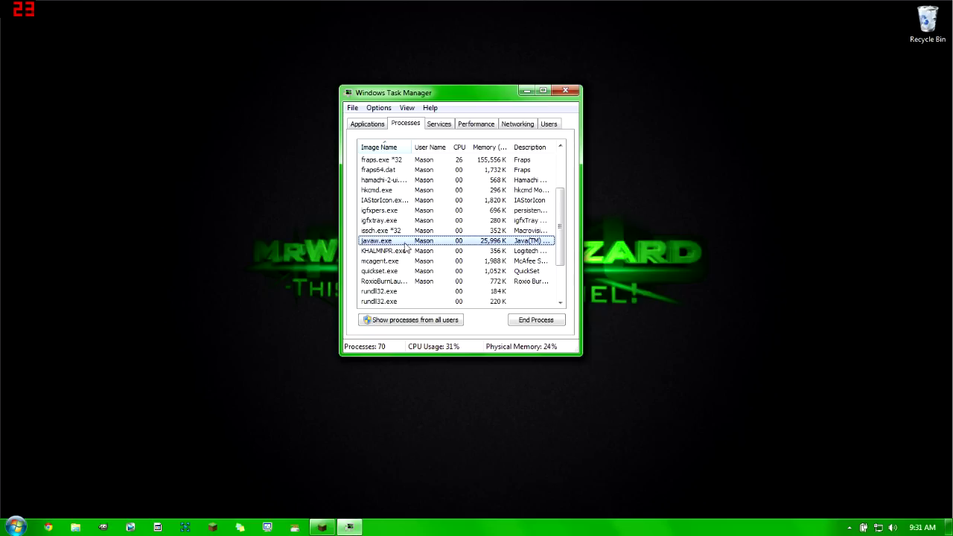
right_click(407, 243)
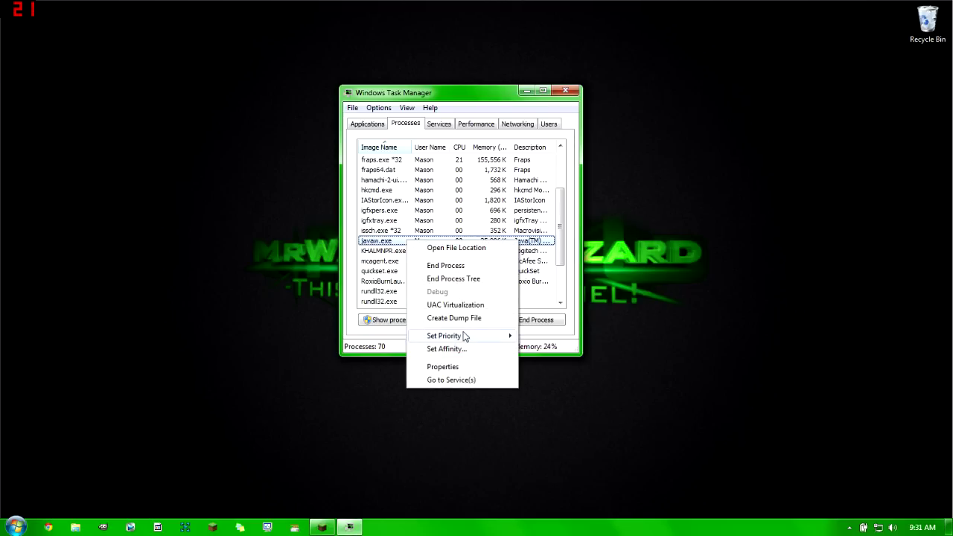
mouse_move(470, 336)
click(542, 349)
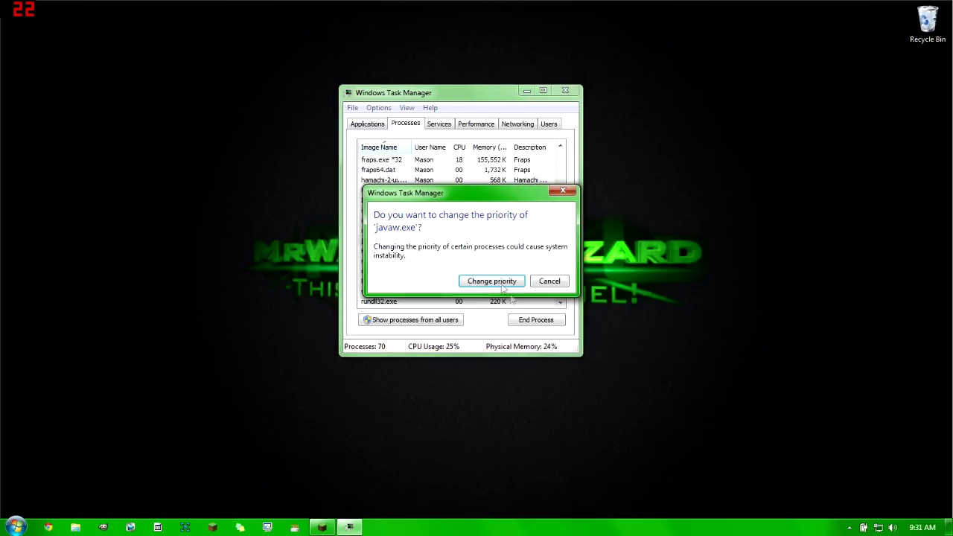
click(499, 283)
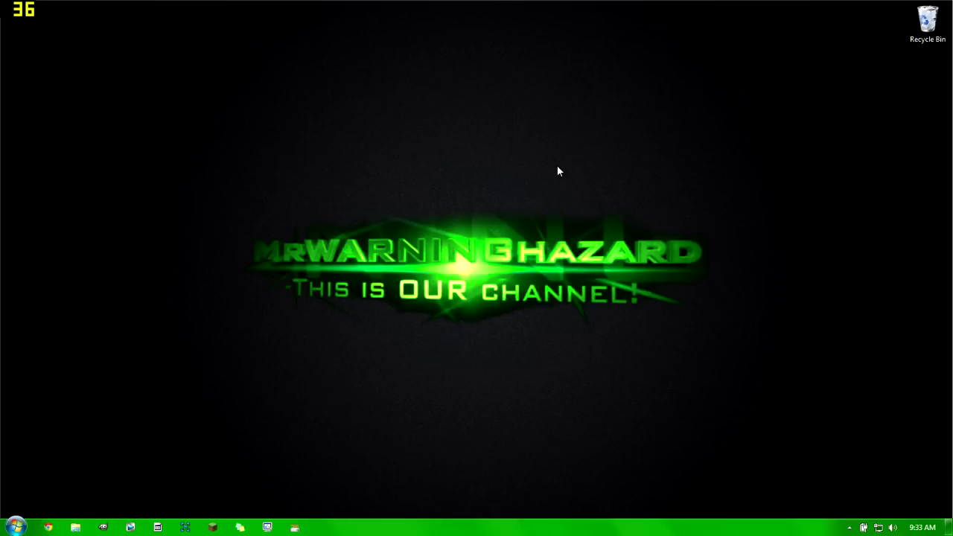
- Open the Windows Control Panel, search it for java and open the Java settings
key(F9)
click(14, 526)
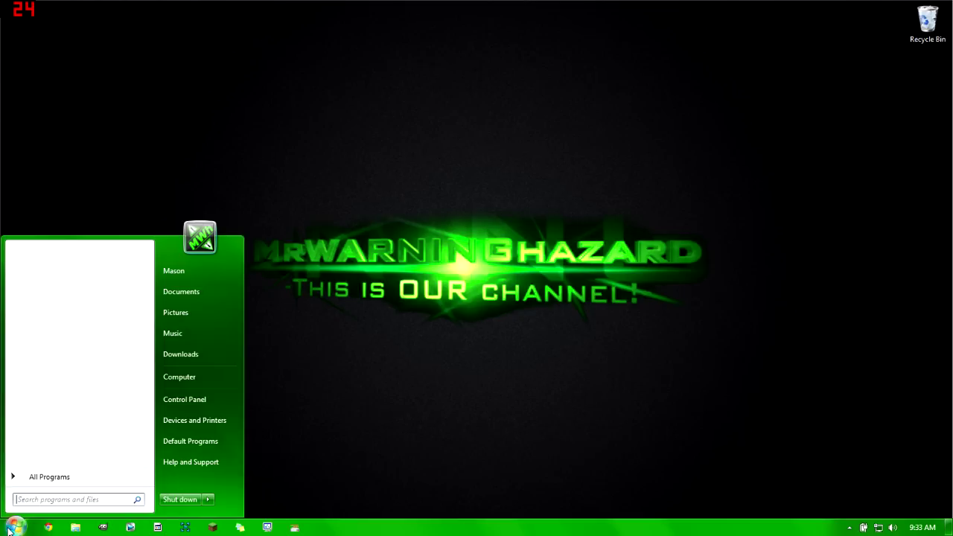
click(196, 402)
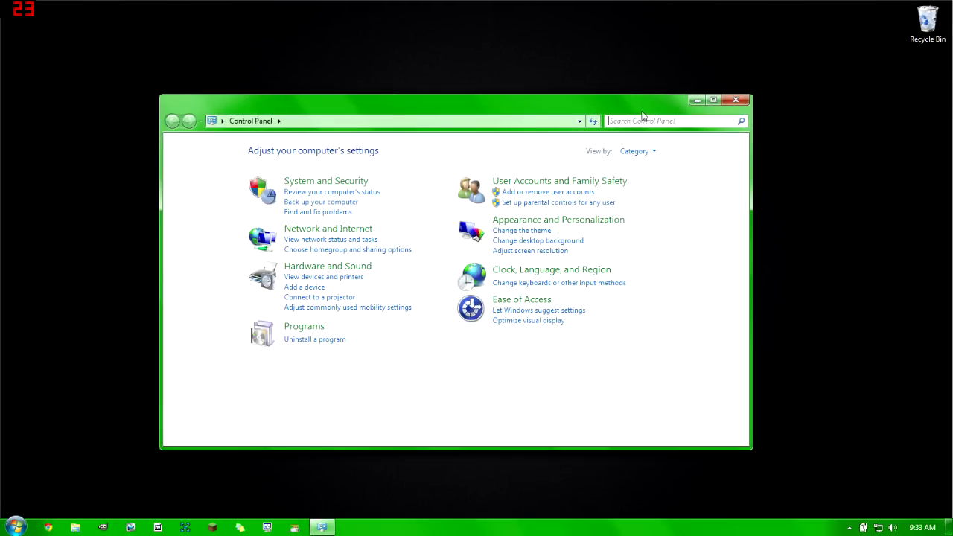
click(666, 119)
text(java)
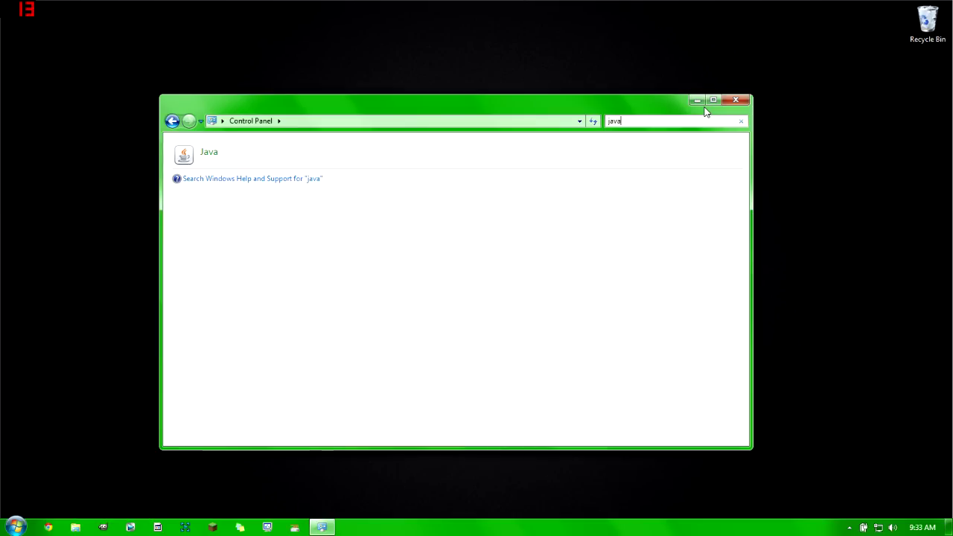
click(215, 157)
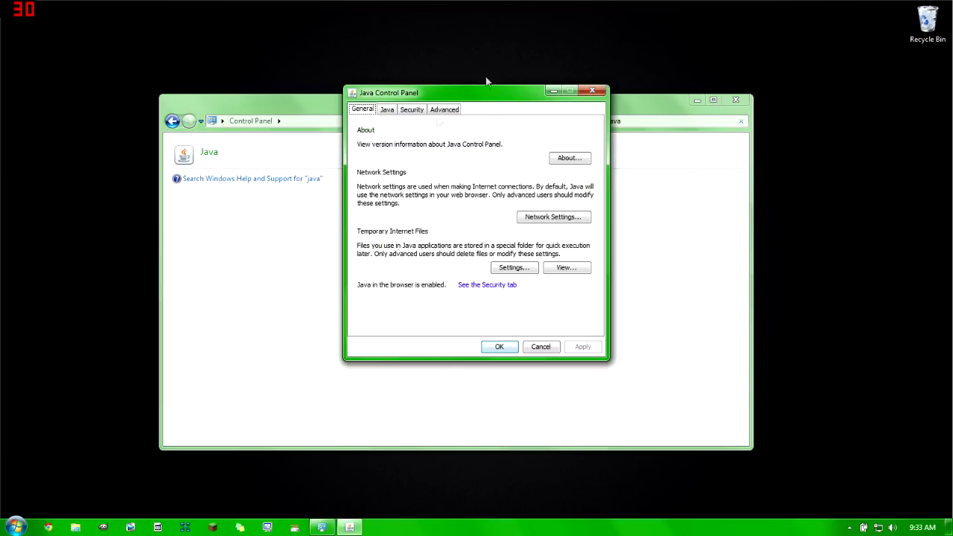
- Open the Java Runtime Environment settings and make the runtime parameters of the 1.7 platform entry editable
click(388, 109)
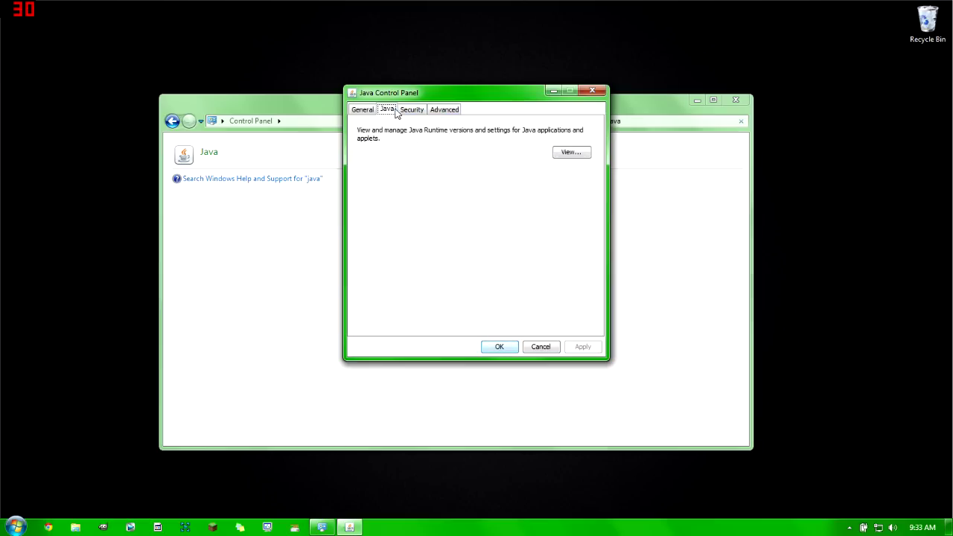
click(572, 155)
double_click(551, 191)
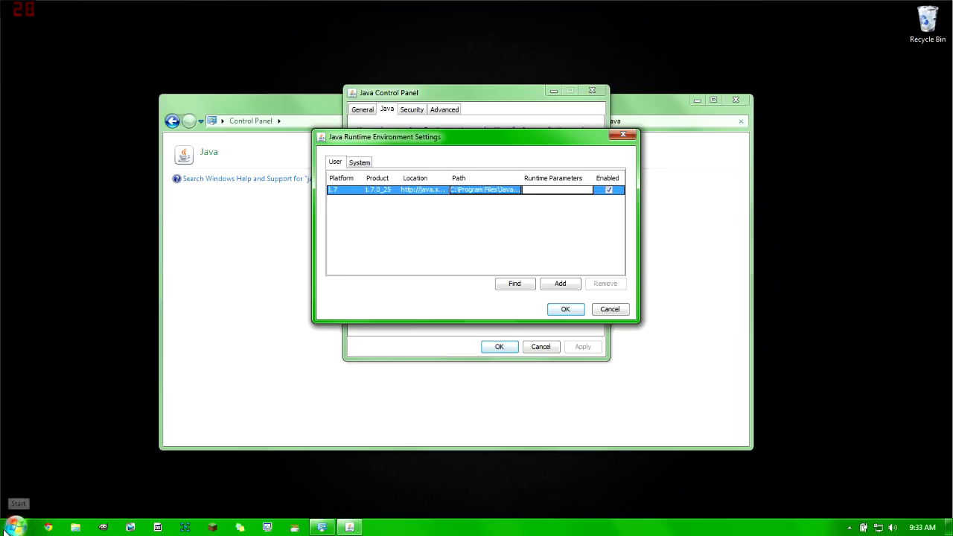
- Open the computer's system properties and examine the installed memory and system type
click(4, 530)
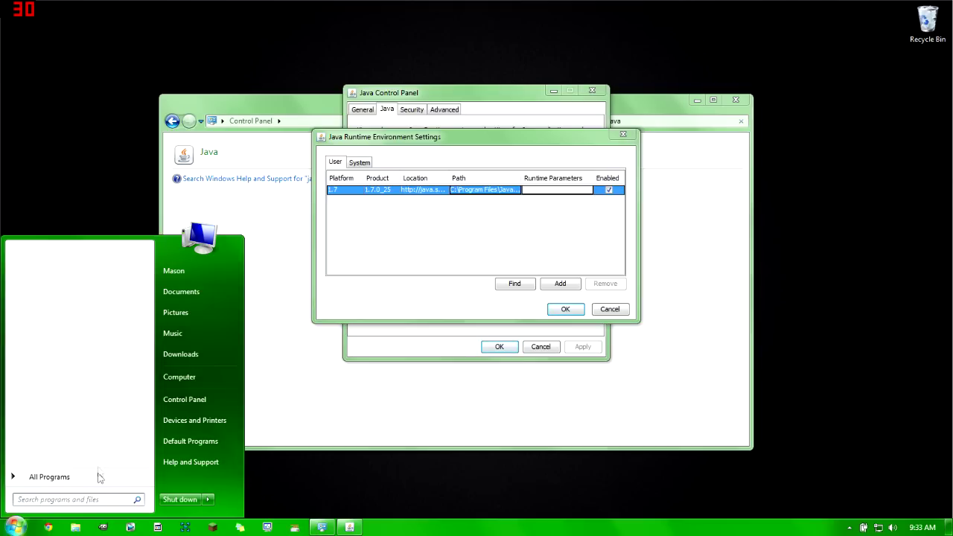
click(191, 377)
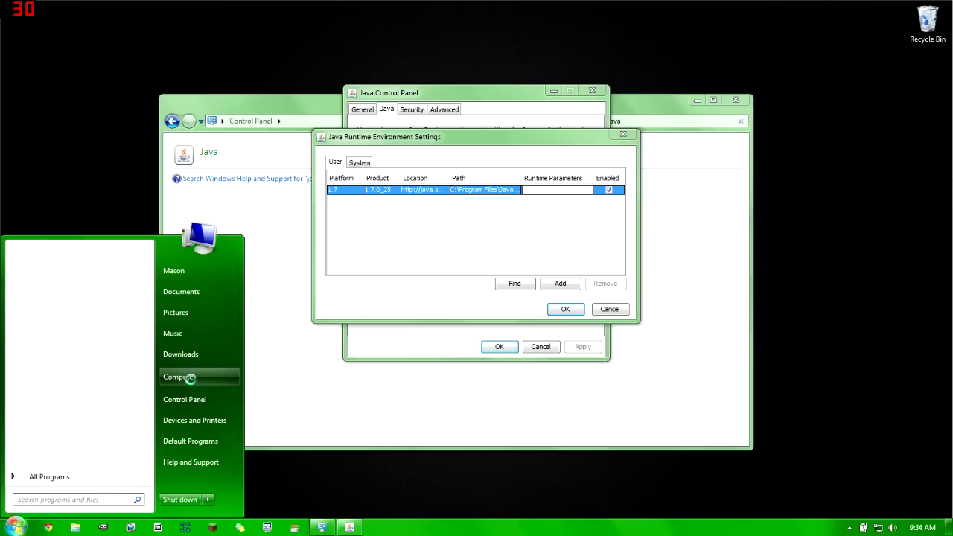
right_click(192, 378)
click(224, 497)
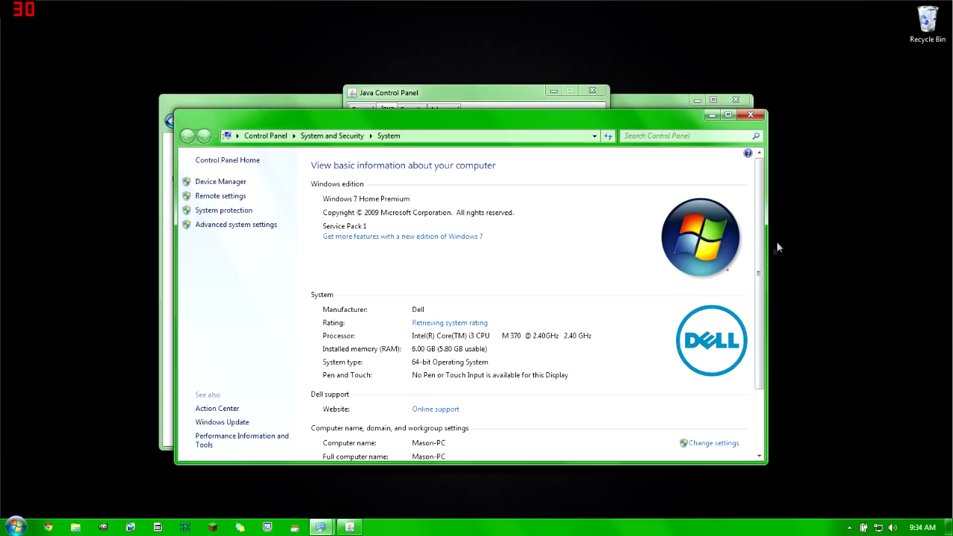
scroll(763, 298, down, 2)
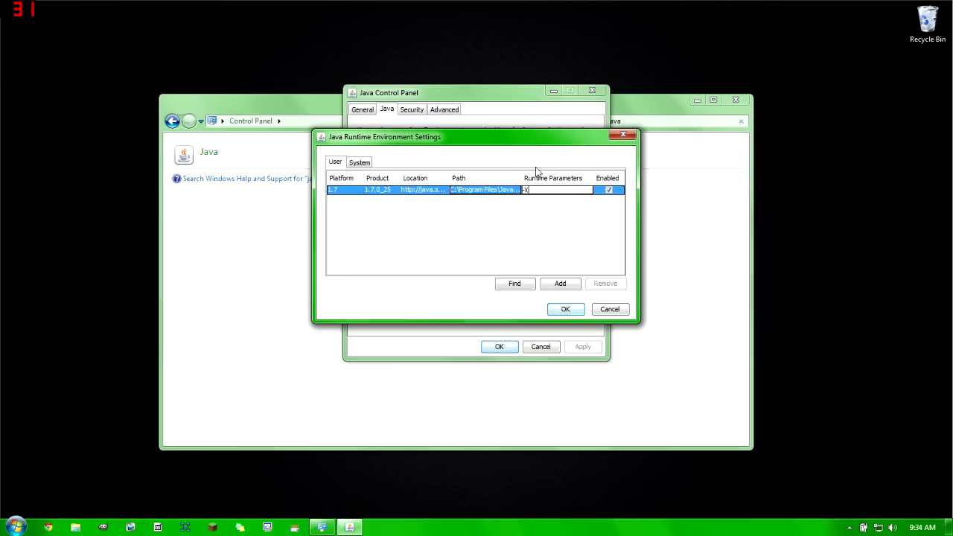
- Set the runtime parameters to -Xmx3072, save the Java settings and close the Control Panel
text(mx)
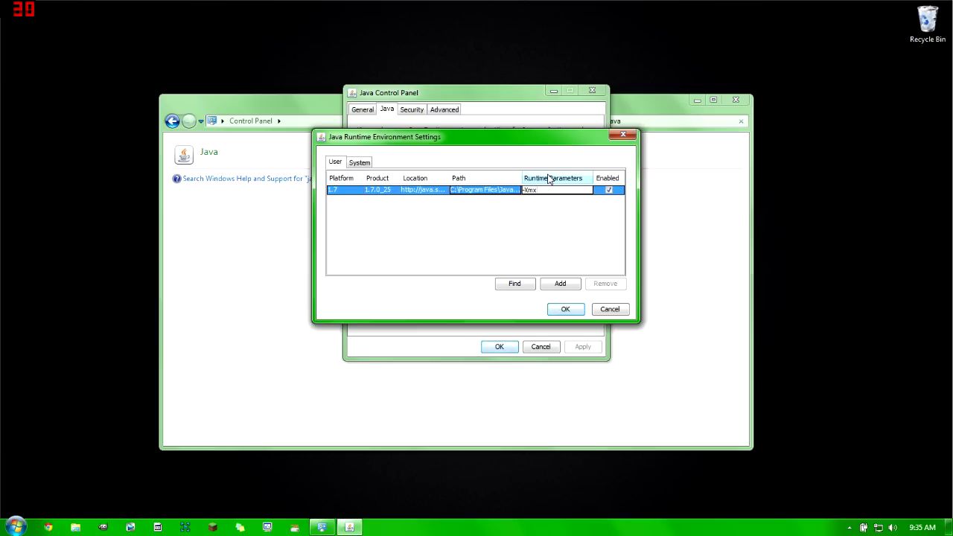
text(3072)
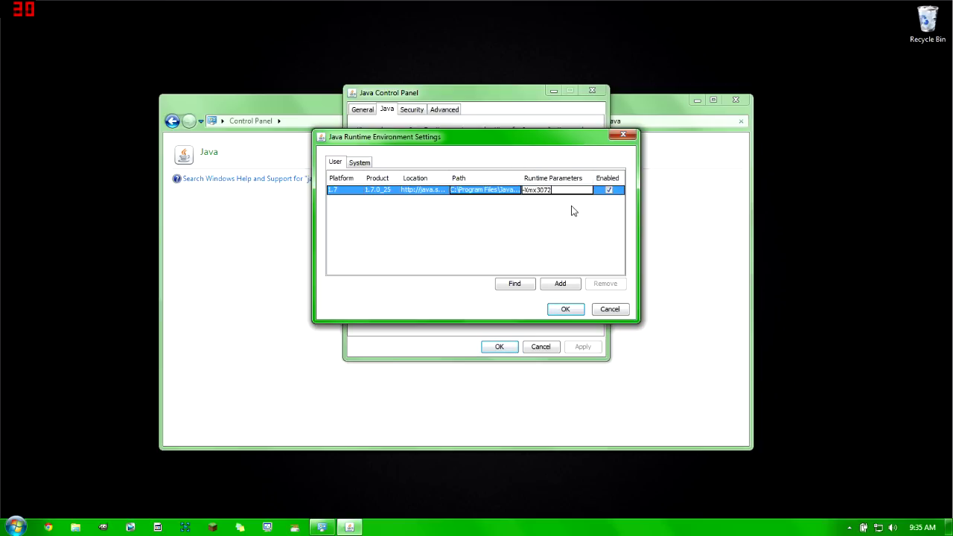
click(568, 309)
click(584, 347)
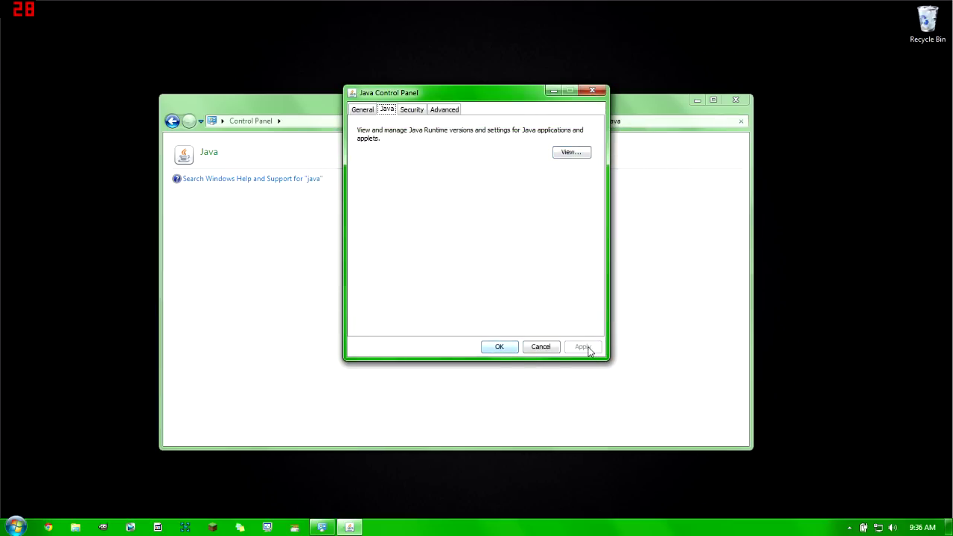
click(499, 346)
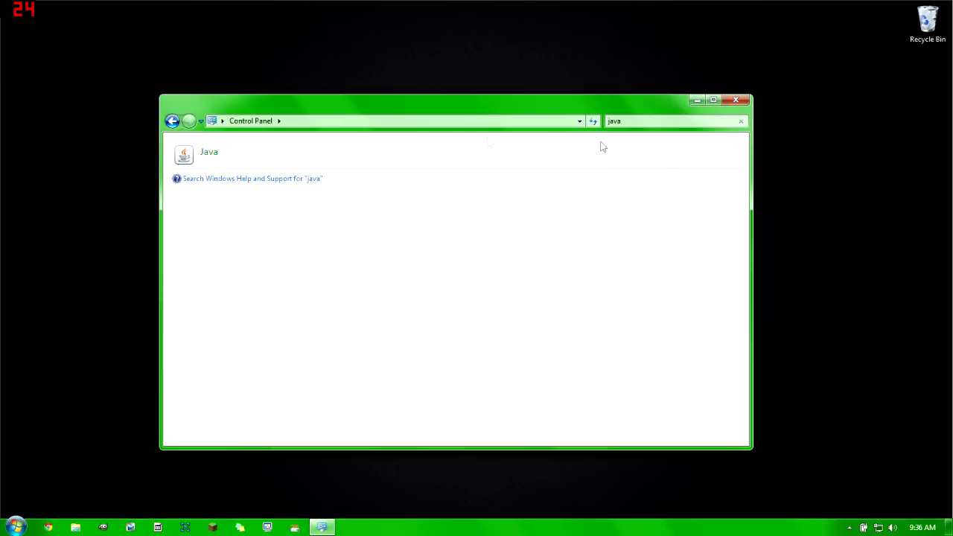
click(737, 101)
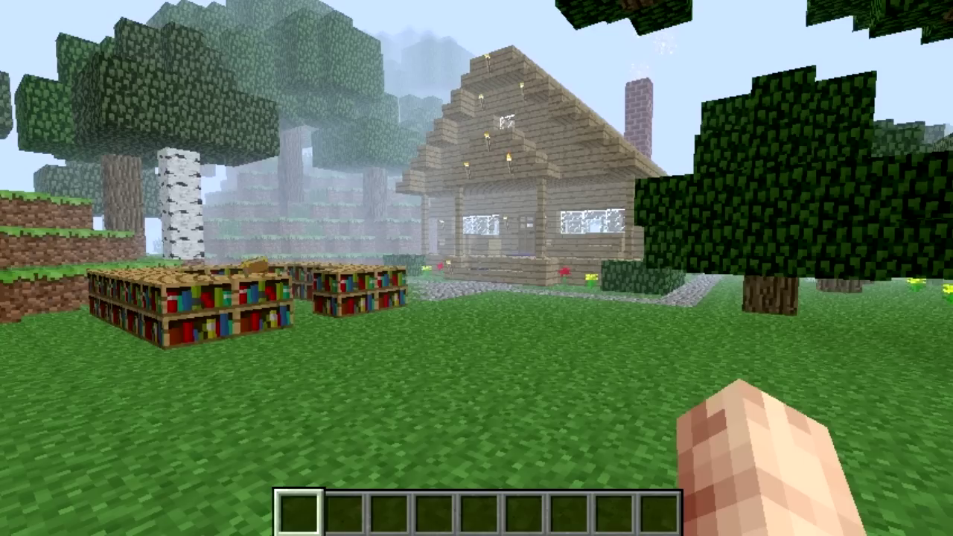
- Show the debug overlay in Minecraft to examine the frame rate and memory use
key(F3)
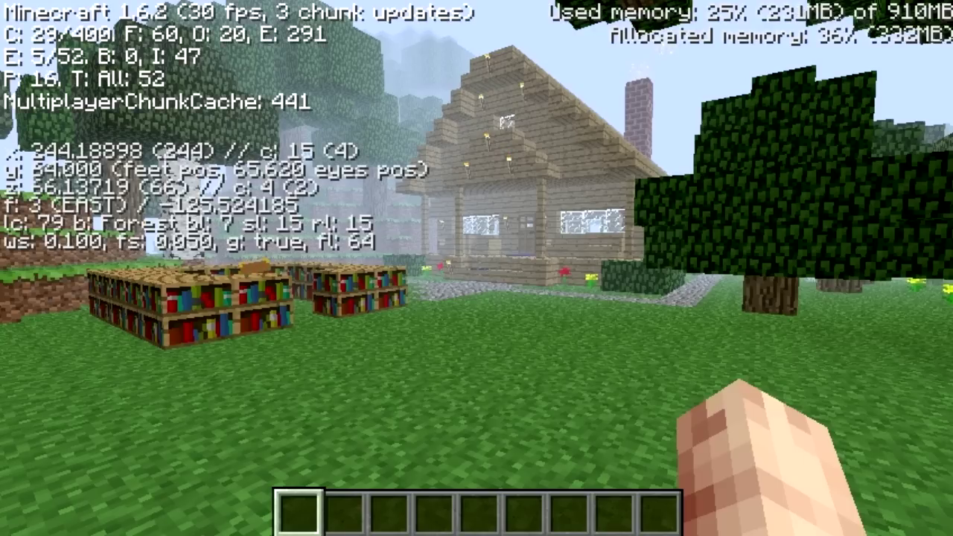